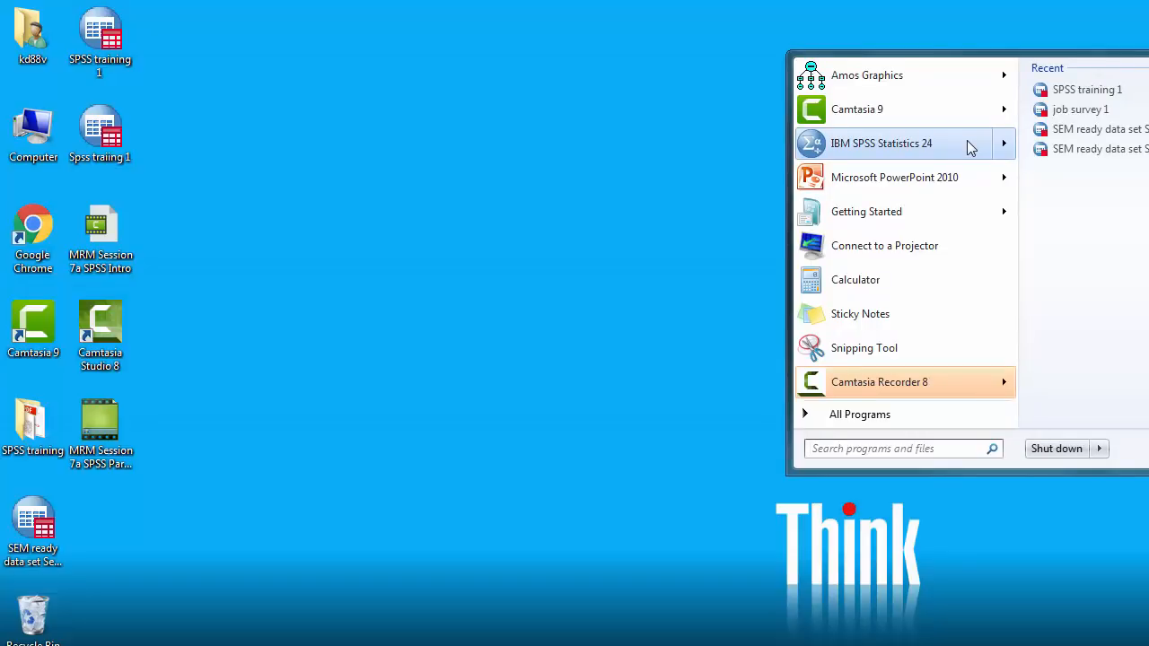
# - Launch IBM SPSS Statistics 24 and dismiss its welcome dialog to reach the empty data editor
pyautogui.click(969, 149)
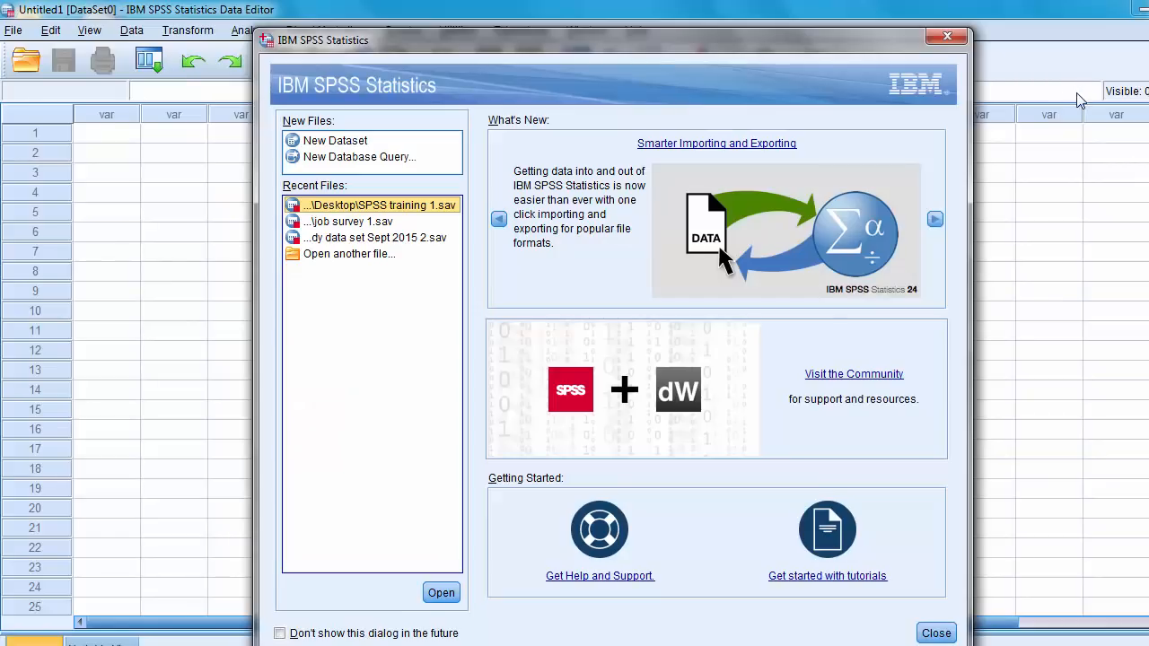
pyautogui.click(949, 38)
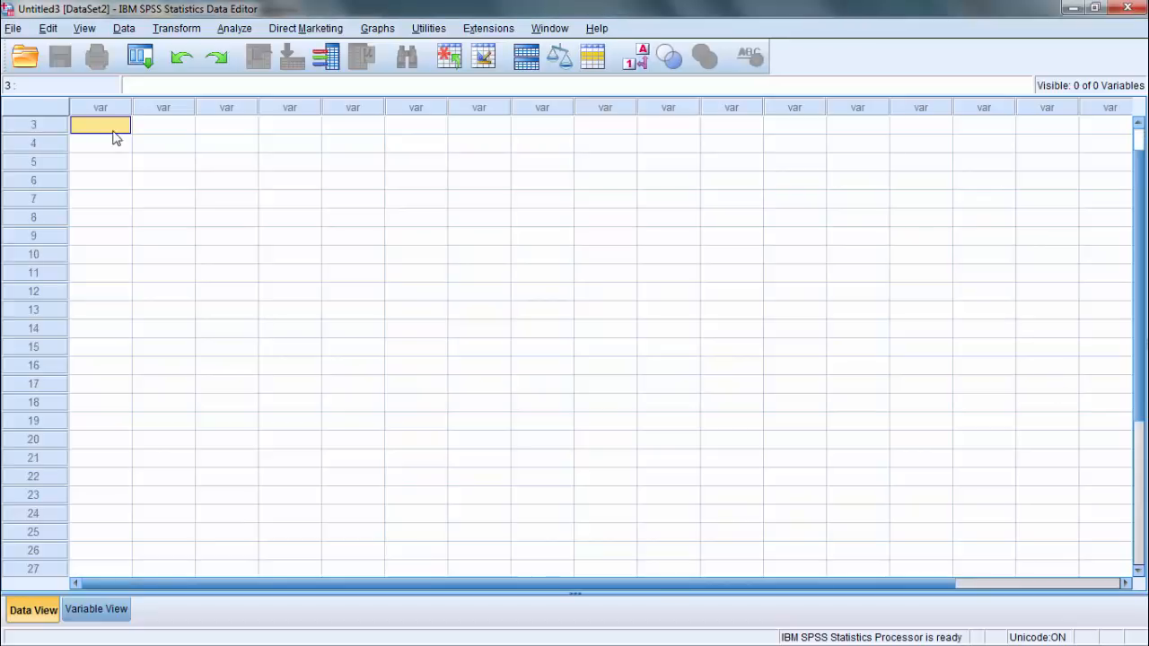
# - Examine the variable columns and case rows of the empty dataset and compare Data View with Variable View
pyautogui.click(143, 126)
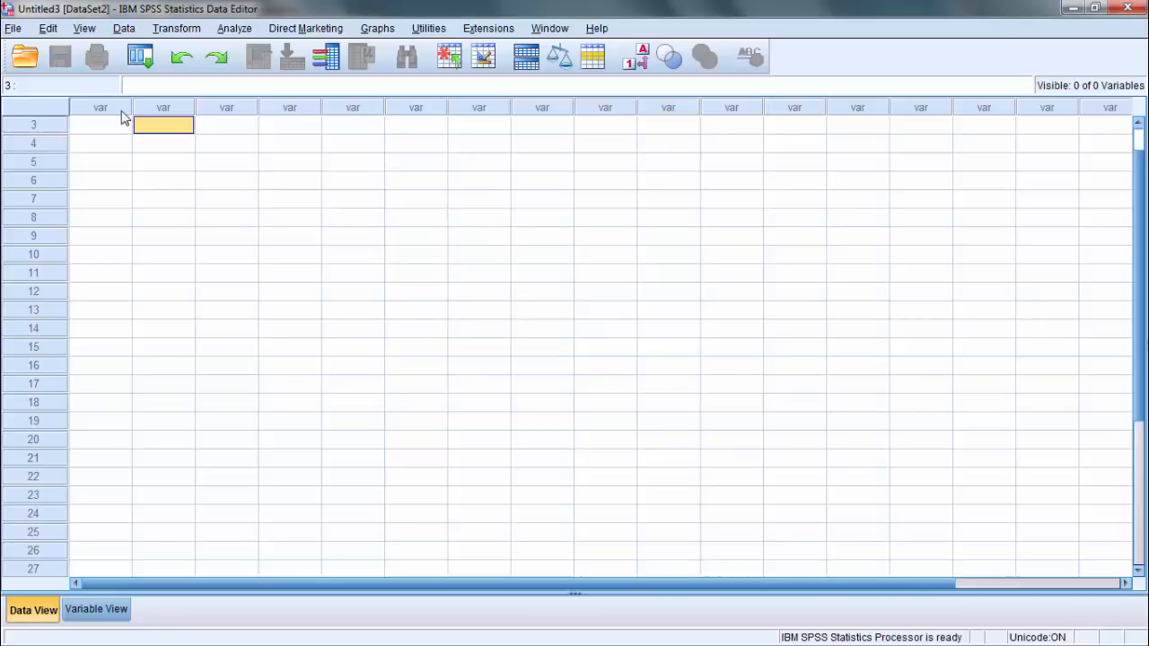
pyautogui.click(107, 108)
pyautogui.click(157, 108)
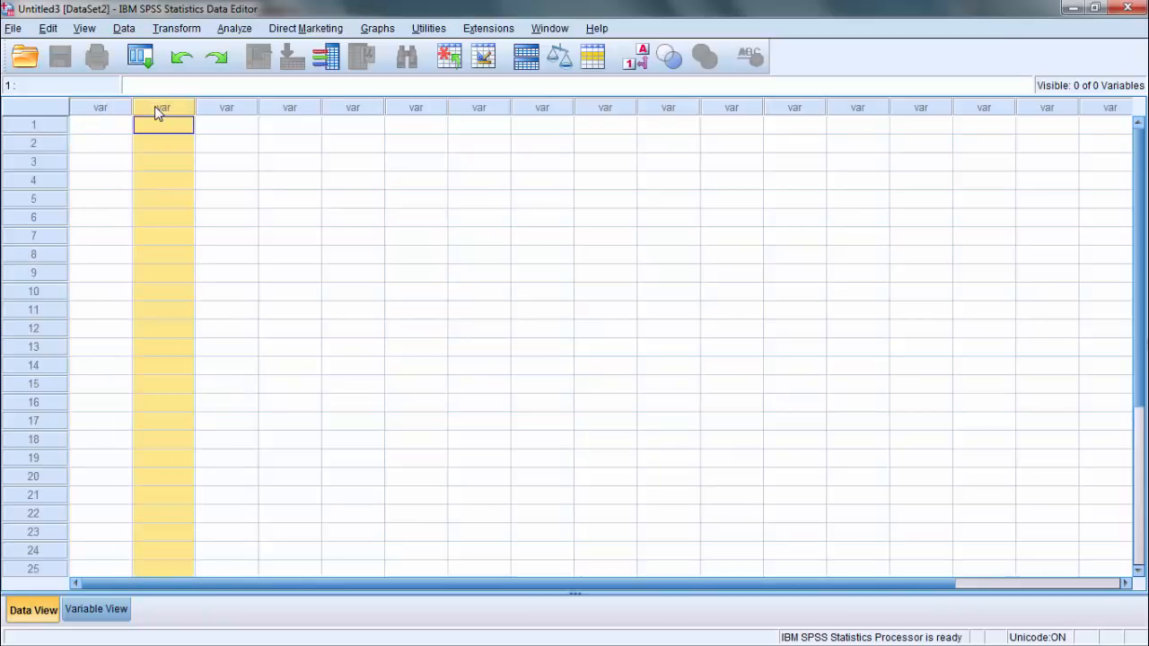
pyautogui.click(237, 106)
pyautogui.click(36, 128)
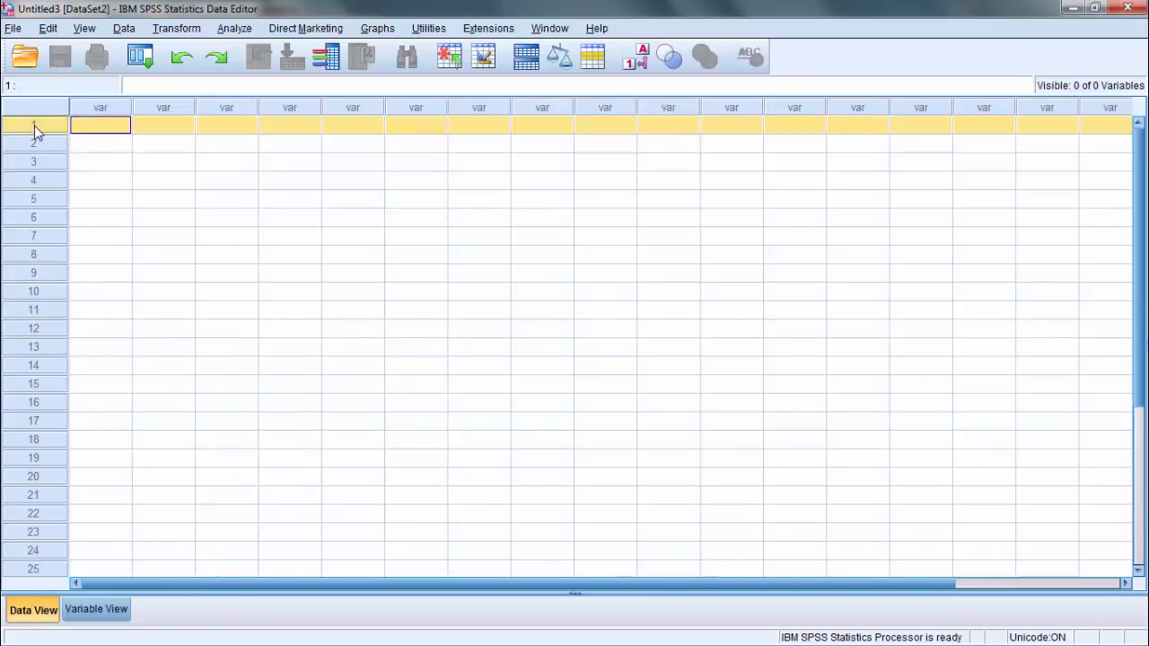
pyautogui.click(39, 144)
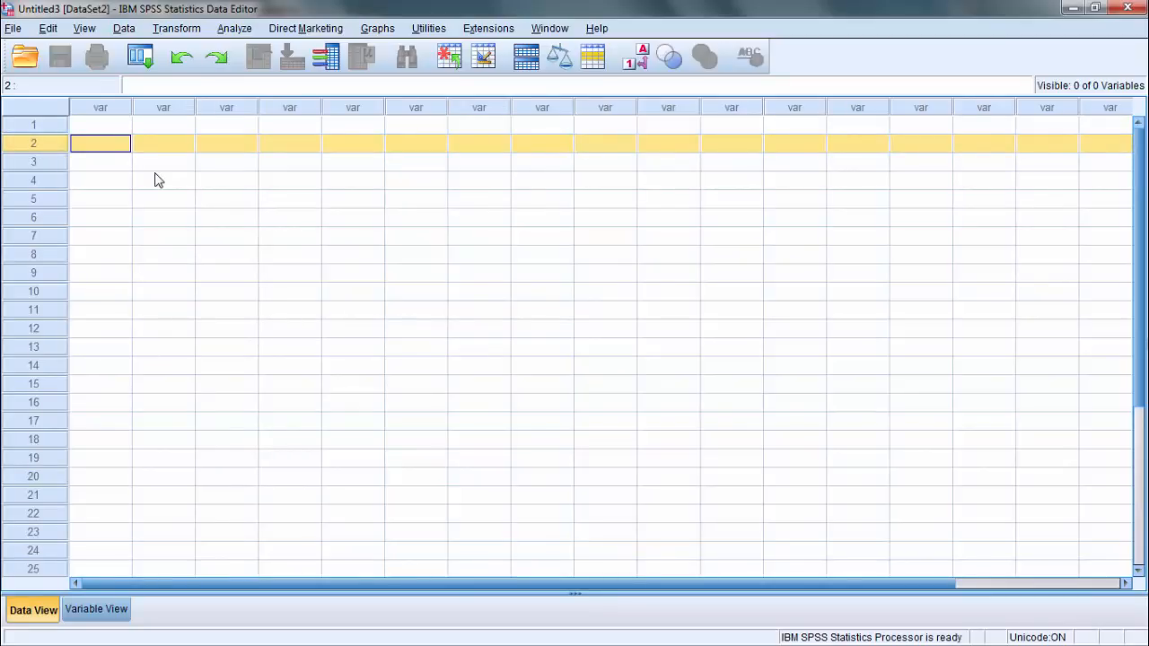
pyautogui.click(78, 617)
pyautogui.click(45, 615)
pyautogui.click(81, 619)
pyautogui.click(33, 618)
pyautogui.click(86, 611)
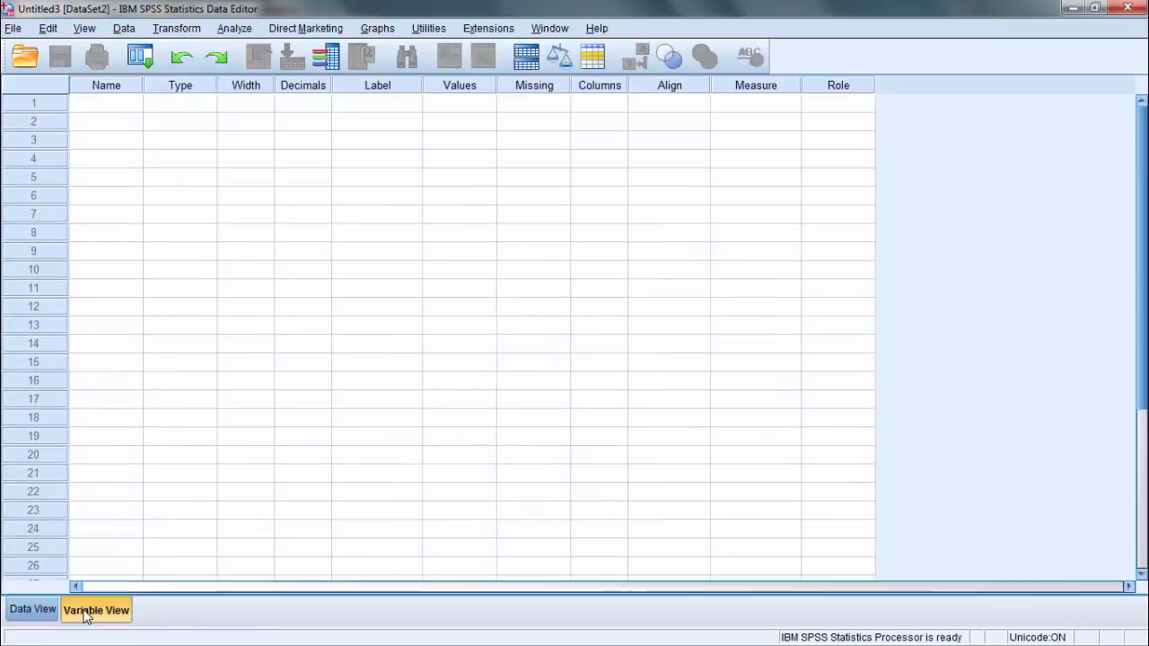
pyautogui.click(36, 612)
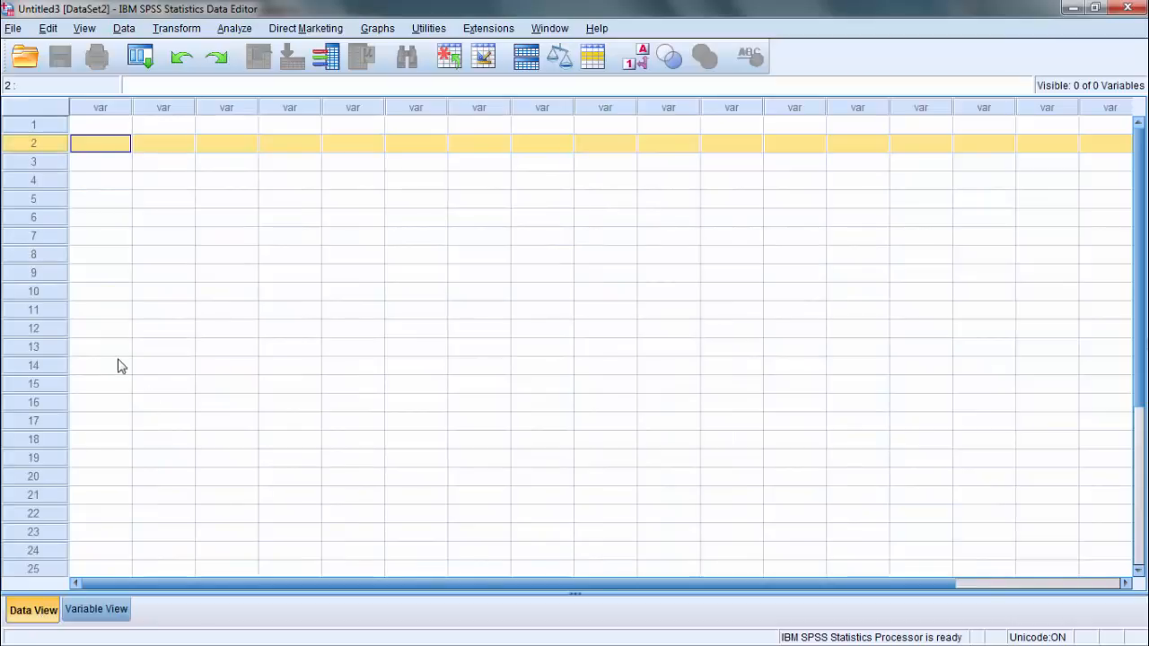
# - Examine case rows 1 to 5, the first four variable columns and individual cells in the empty data grid
pyautogui.click(37, 124)
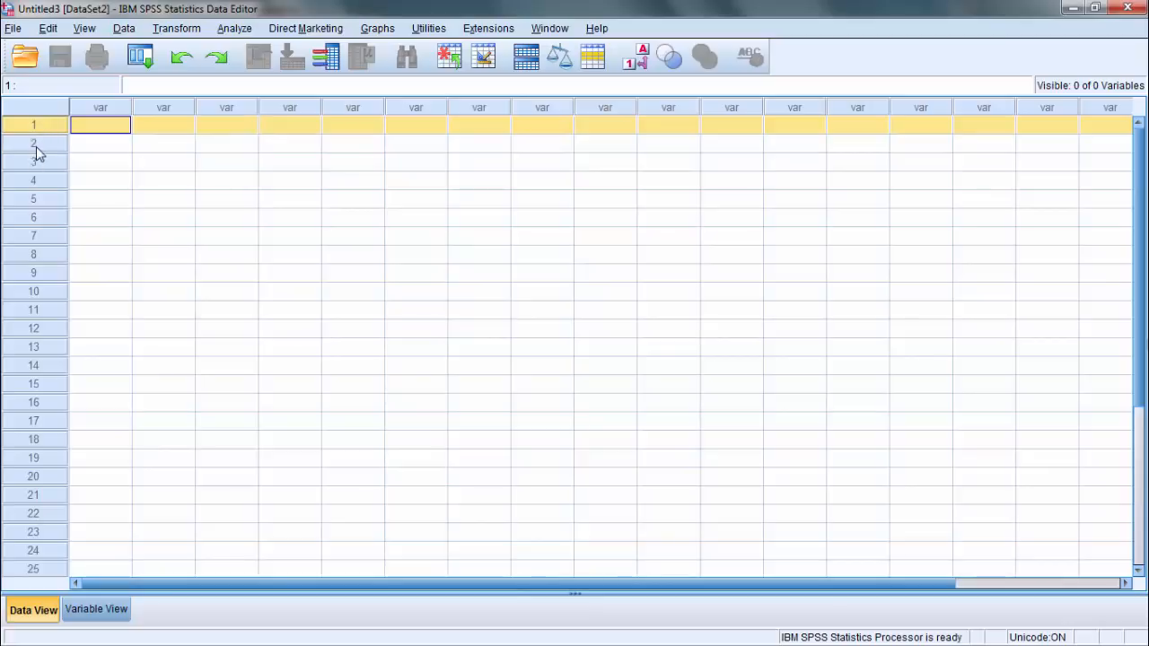
pyautogui.click(37, 146)
pyautogui.click(42, 164)
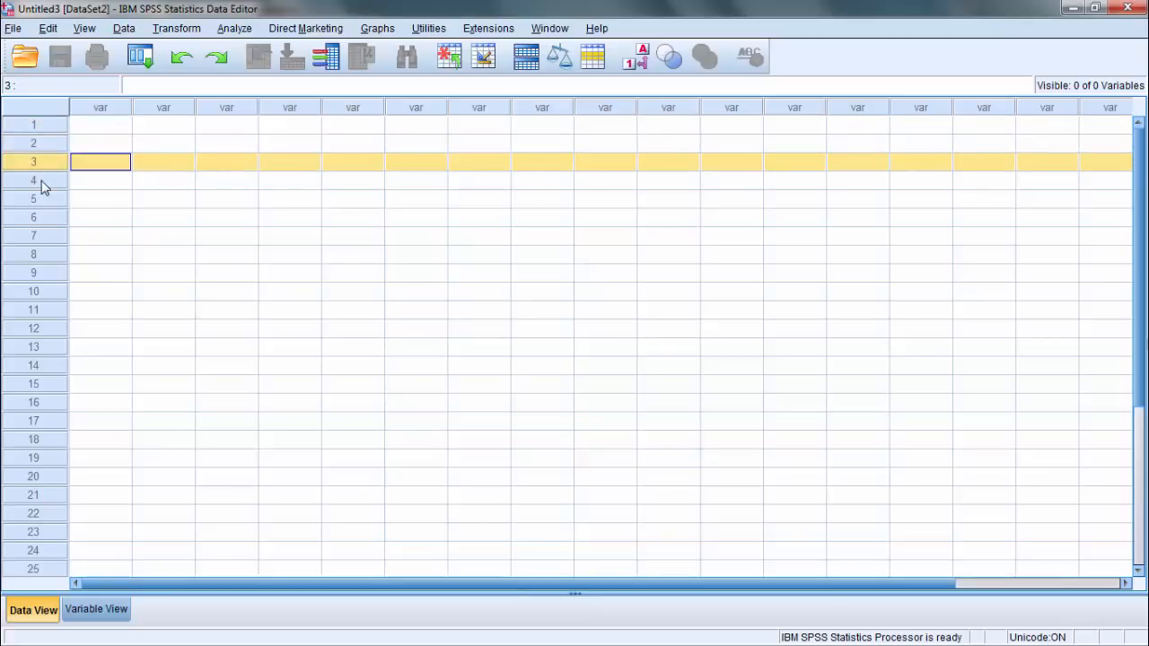
pyautogui.click(41, 181)
pyautogui.click(46, 201)
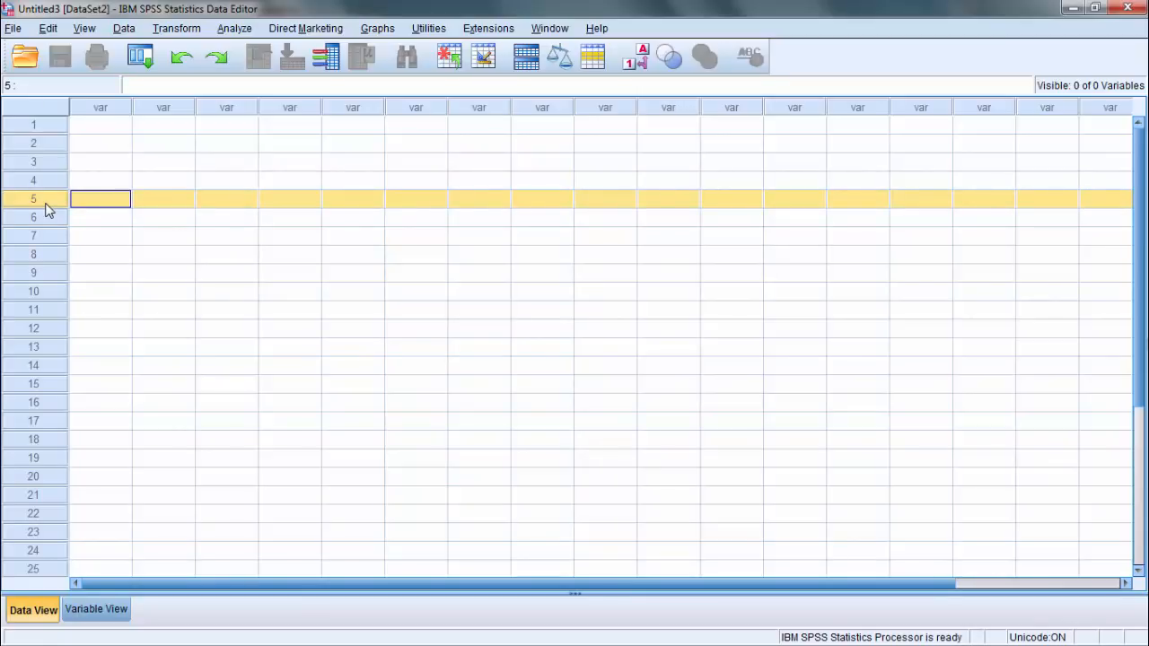
pyautogui.click(38, 181)
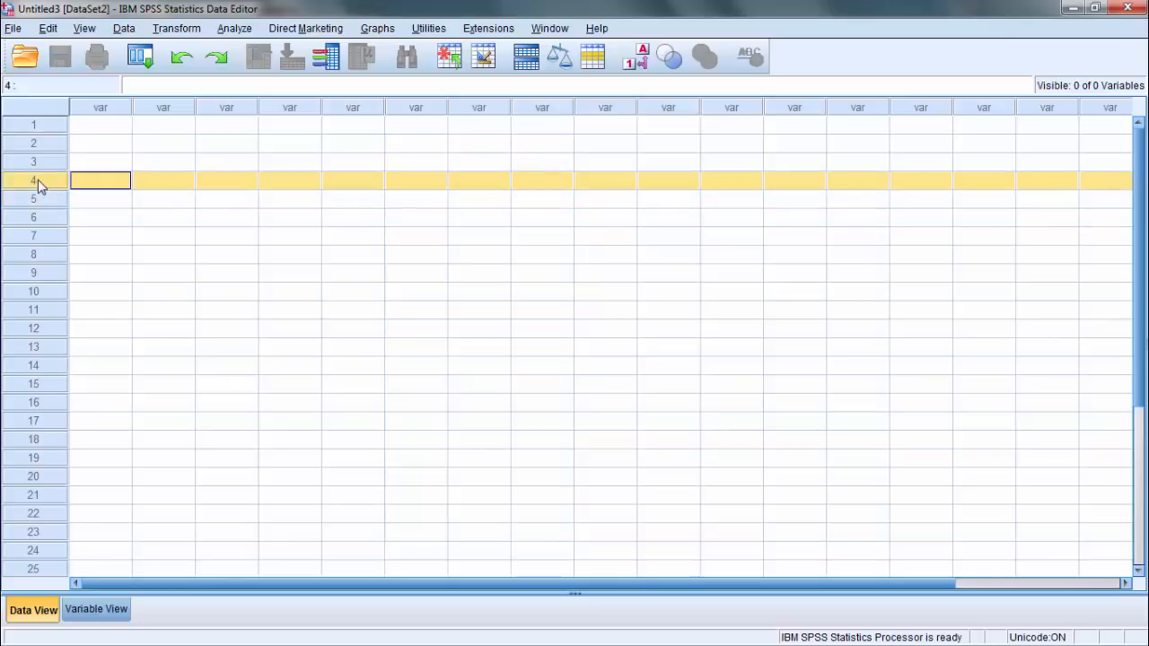
pyautogui.click(52, 165)
pyautogui.click(40, 146)
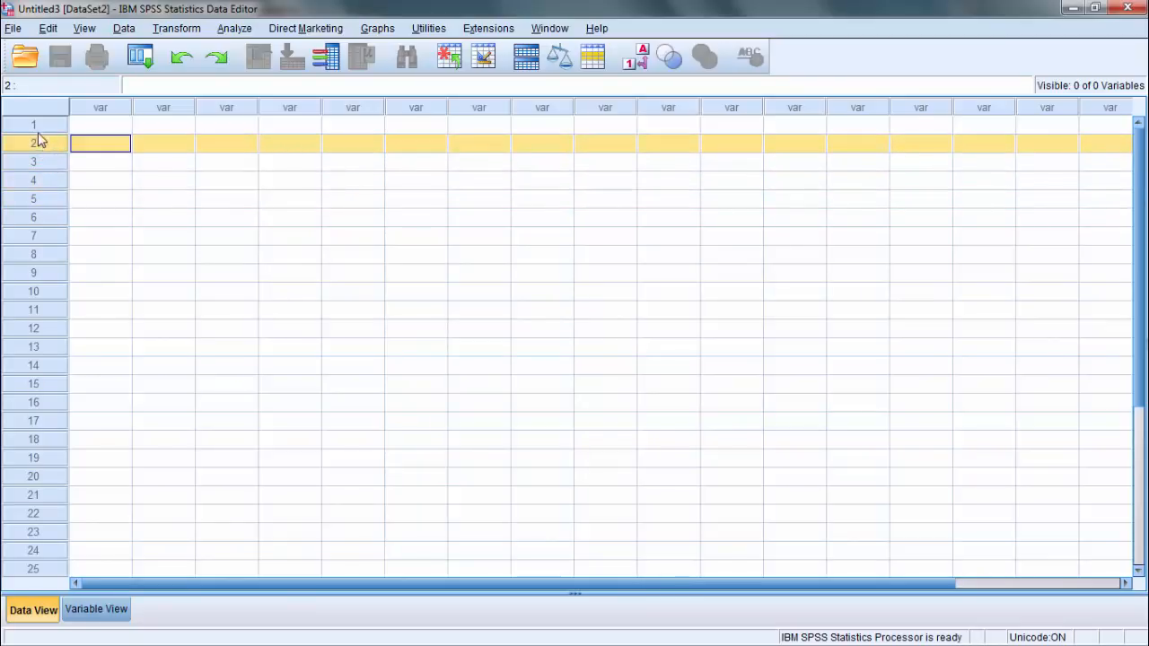
pyautogui.click(126, 108)
pyautogui.click(158, 109)
pyautogui.click(221, 109)
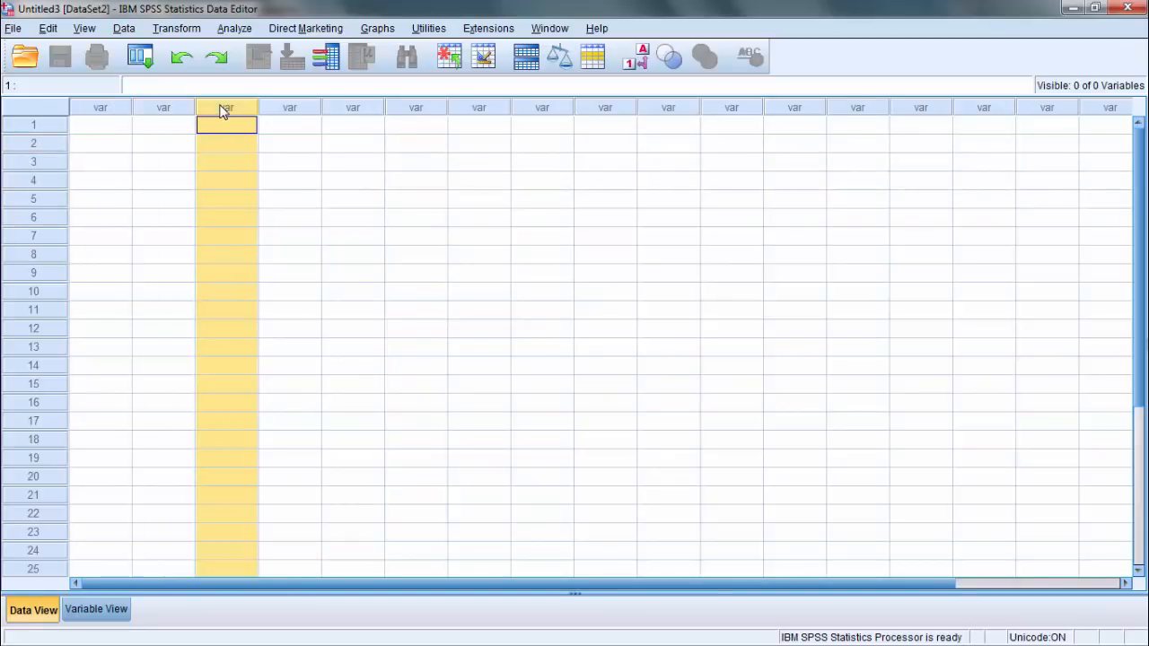
pyautogui.click(289, 109)
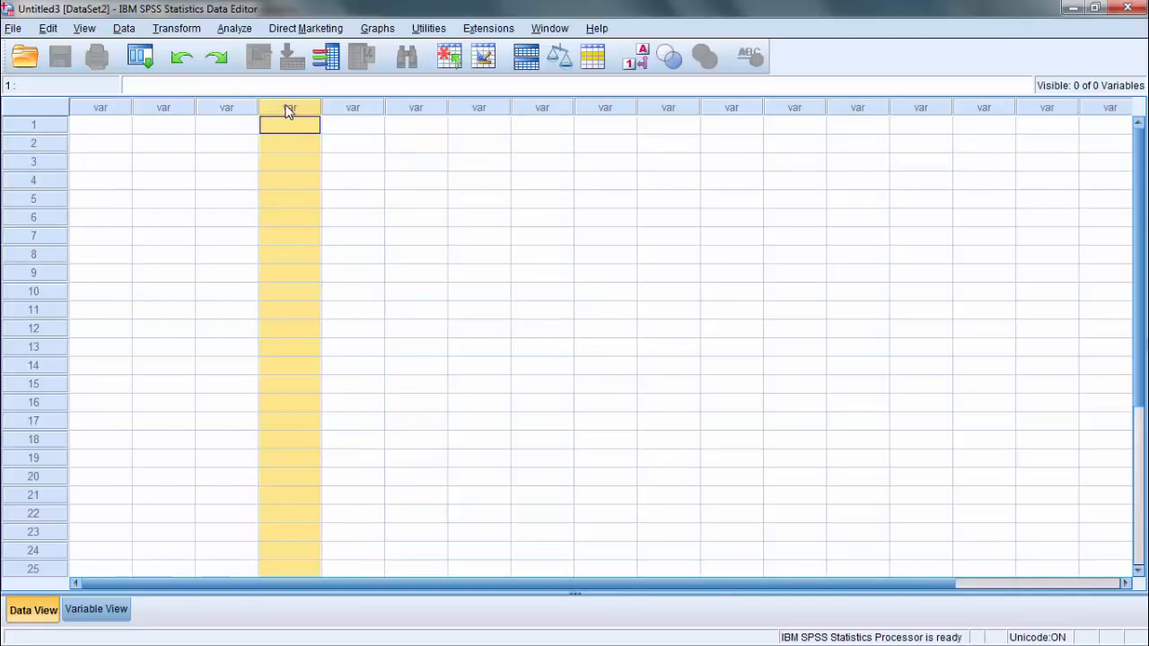
pyautogui.click(103, 128)
pyautogui.click(108, 144)
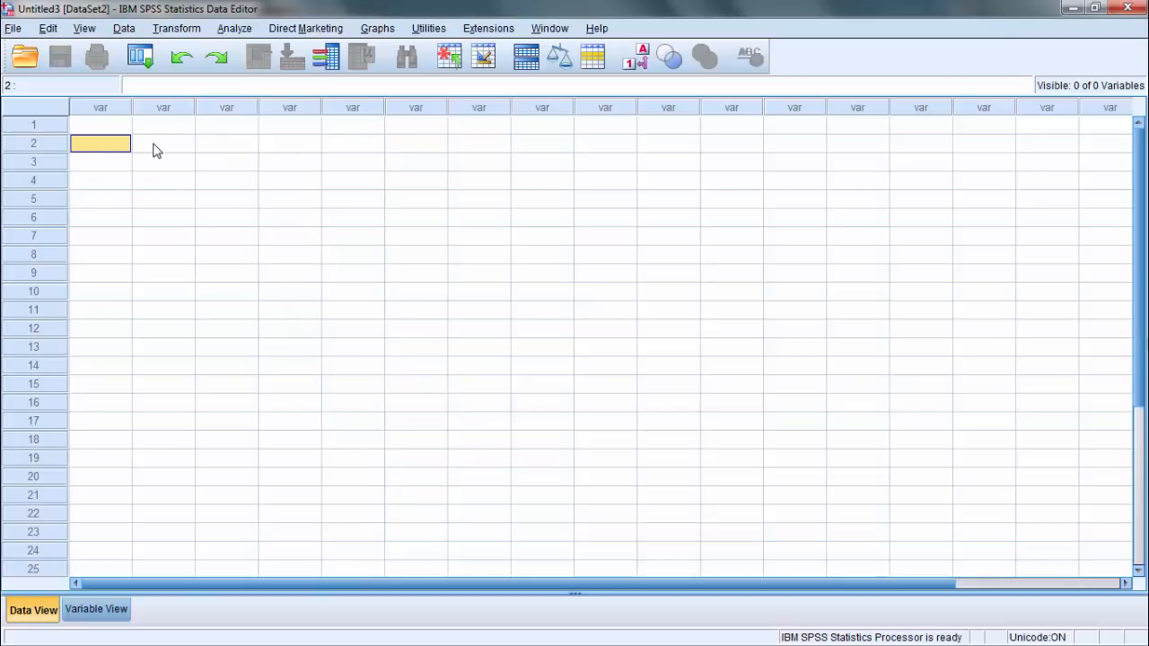
pyautogui.click(158, 148)
# - Enter the values 2, 3 and 8 in the first three variable columns of case row 1
pyautogui.click(87, 126)
pyautogui.write('2')
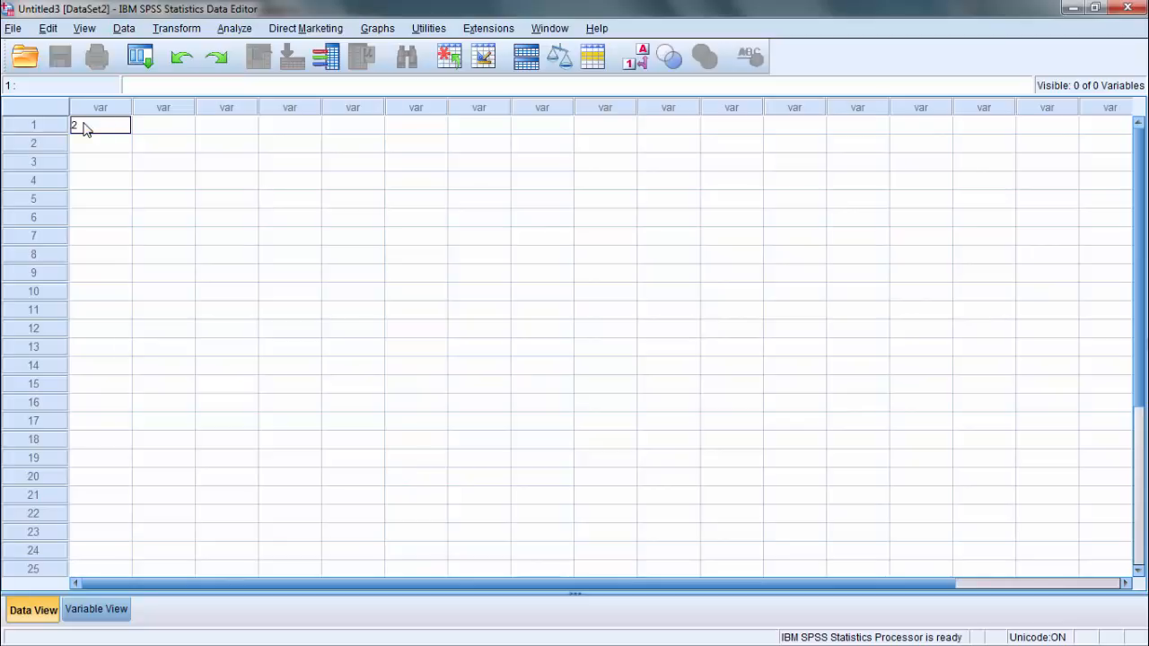
pyautogui.click(141, 131)
pyautogui.write('3')
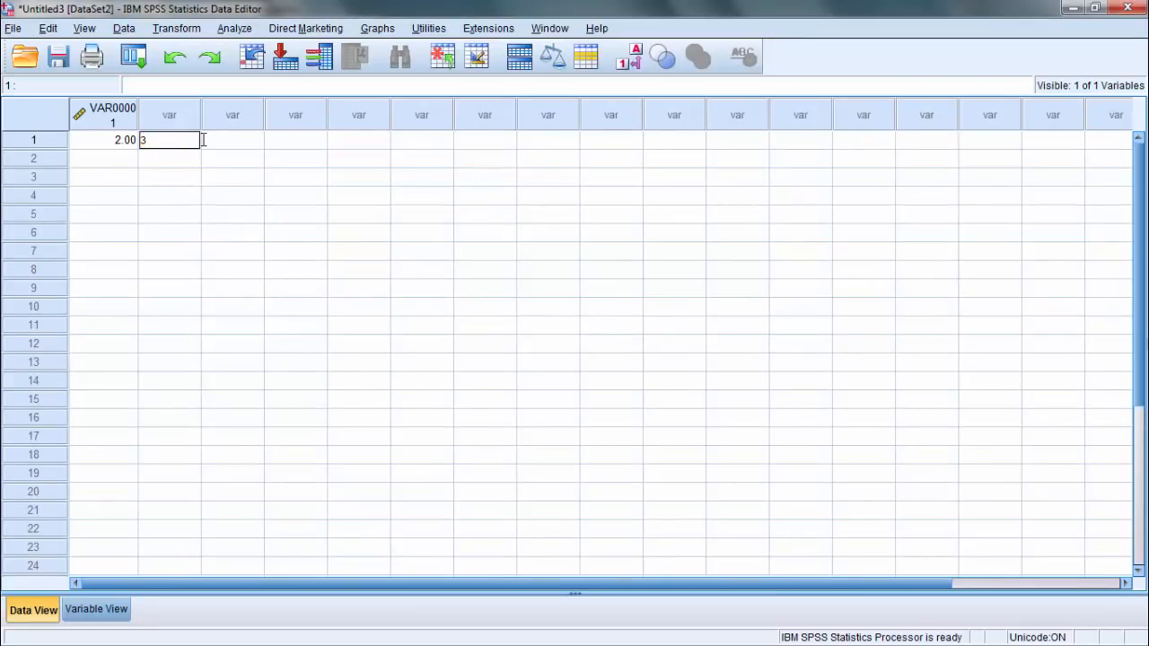
pyautogui.click(239, 141)
pyautogui.write('8')
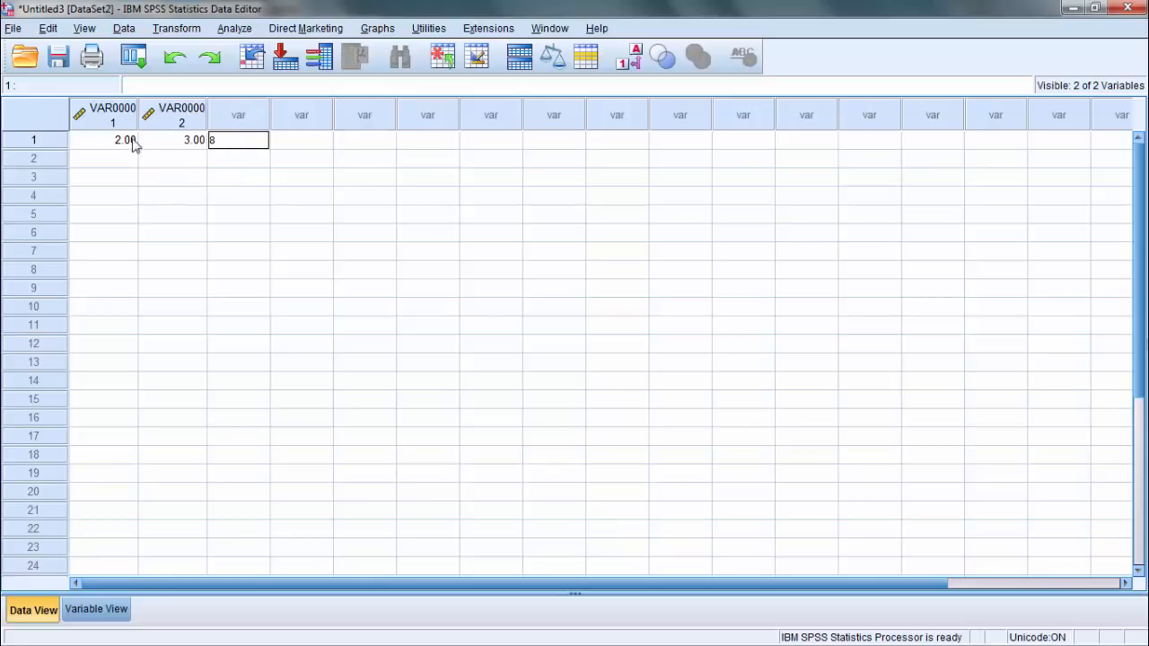
# - Examine the Name column and the three variable definitions in Variable View
pyautogui.click(114, 614)
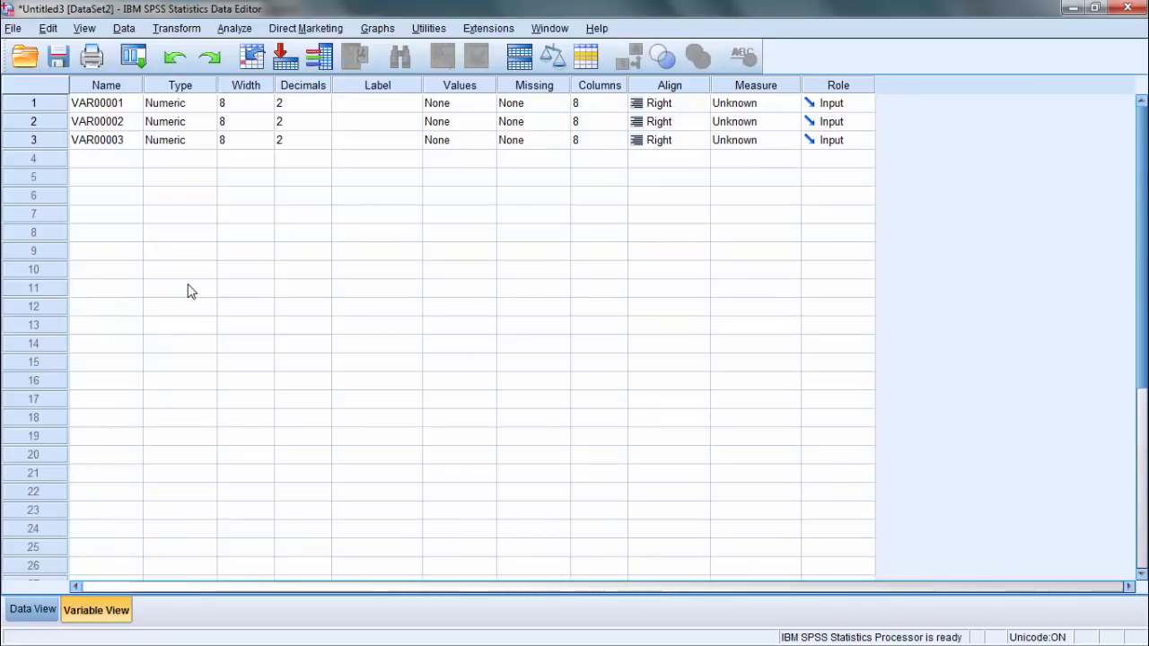
pyautogui.click(126, 87)
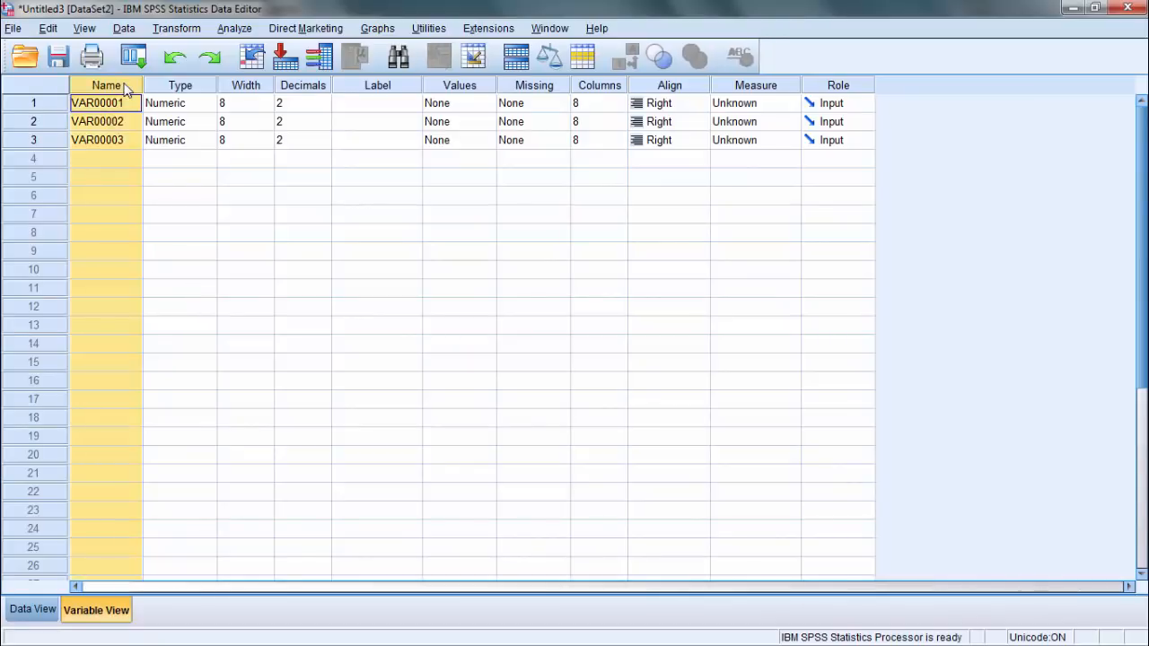
pyautogui.click(125, 103)
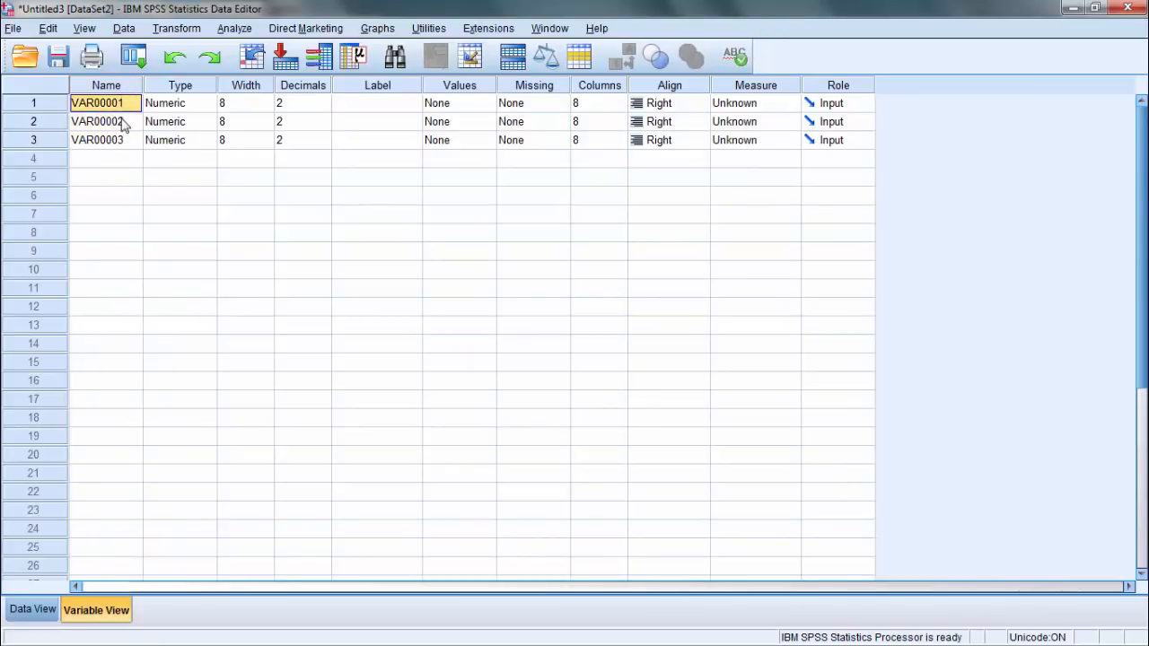
pyautogui.click(122, 124)
pyautogui.click(117, 148)
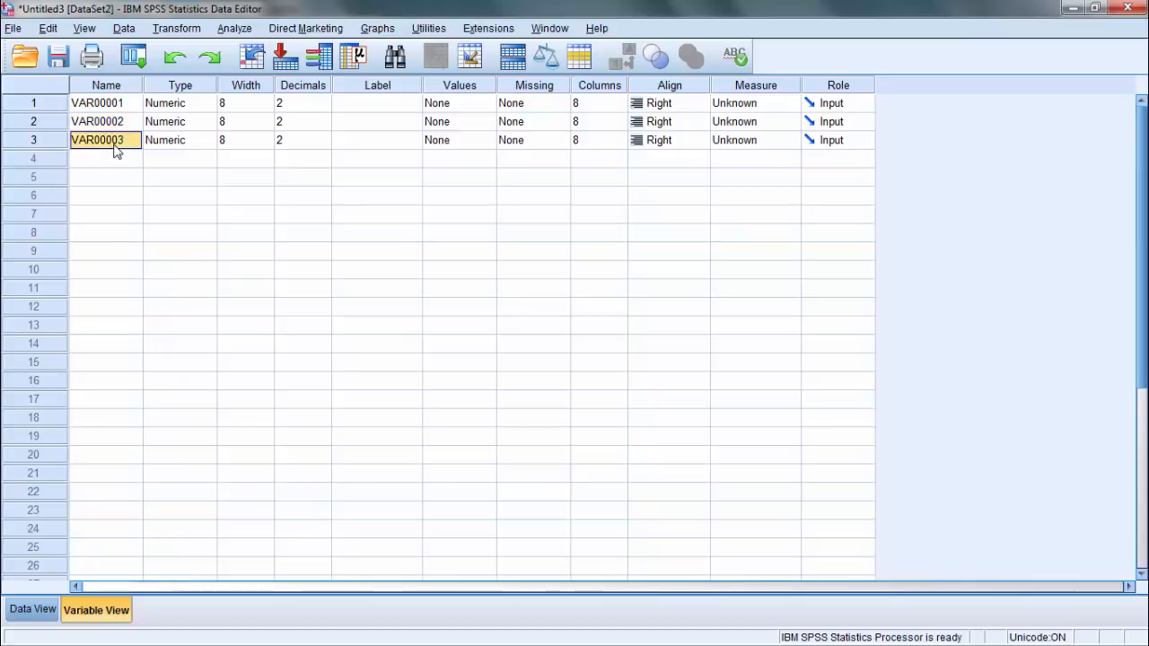
pyautogui.click(133, 104)
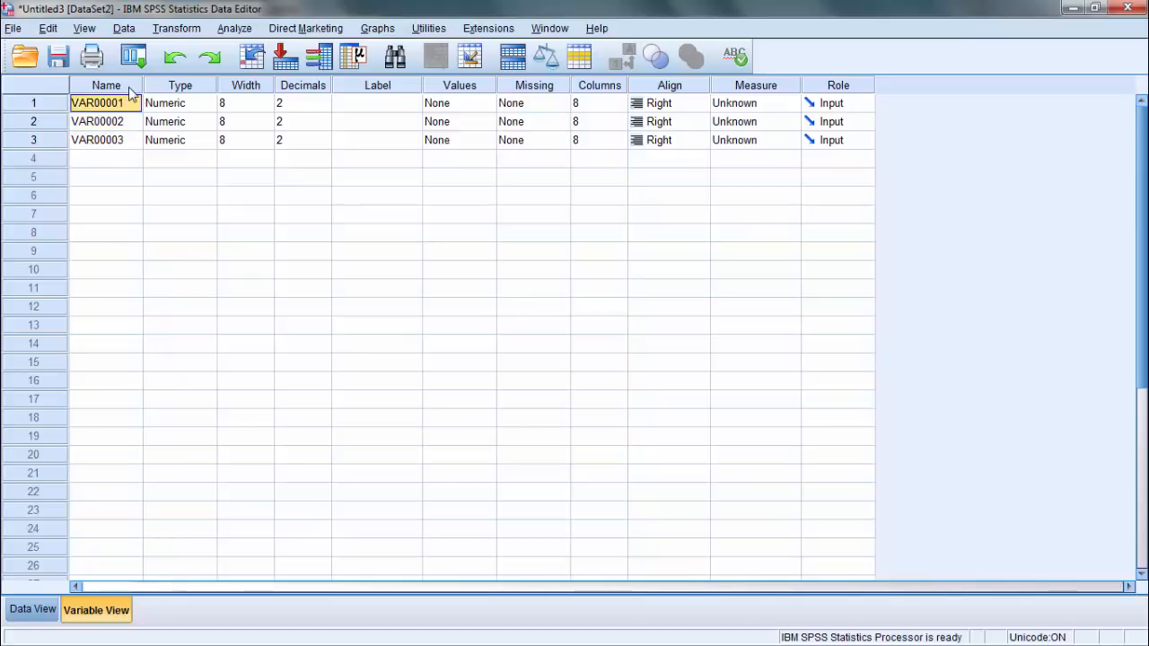
pyautogui.click(129, 89)
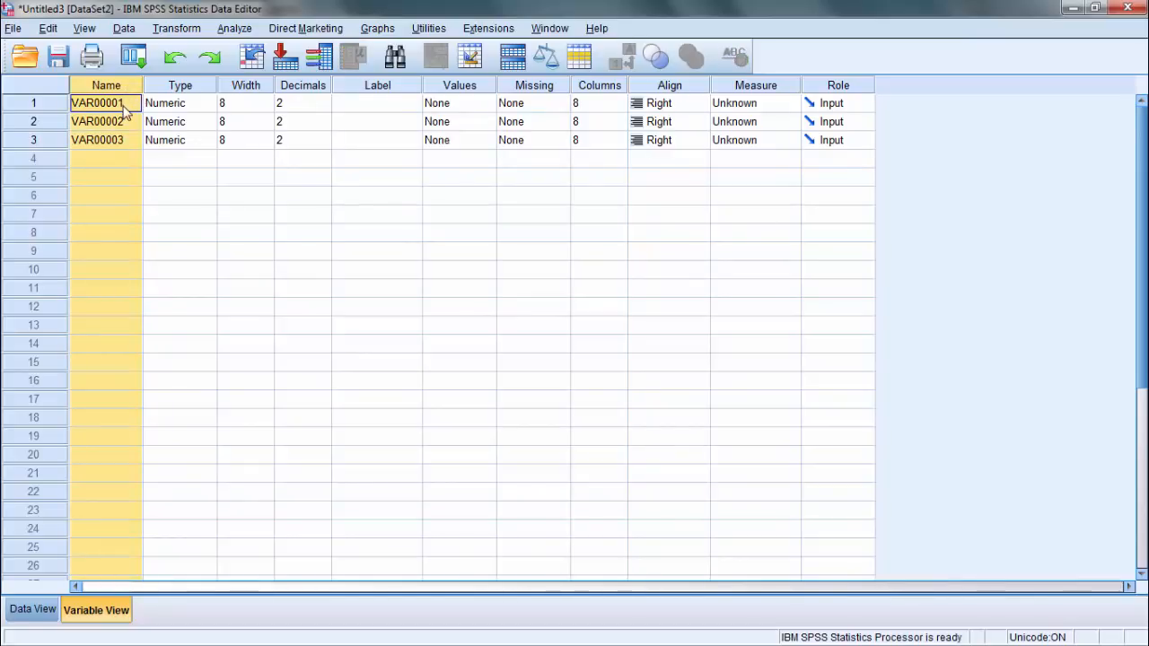
pyautogui.click(125, 106)
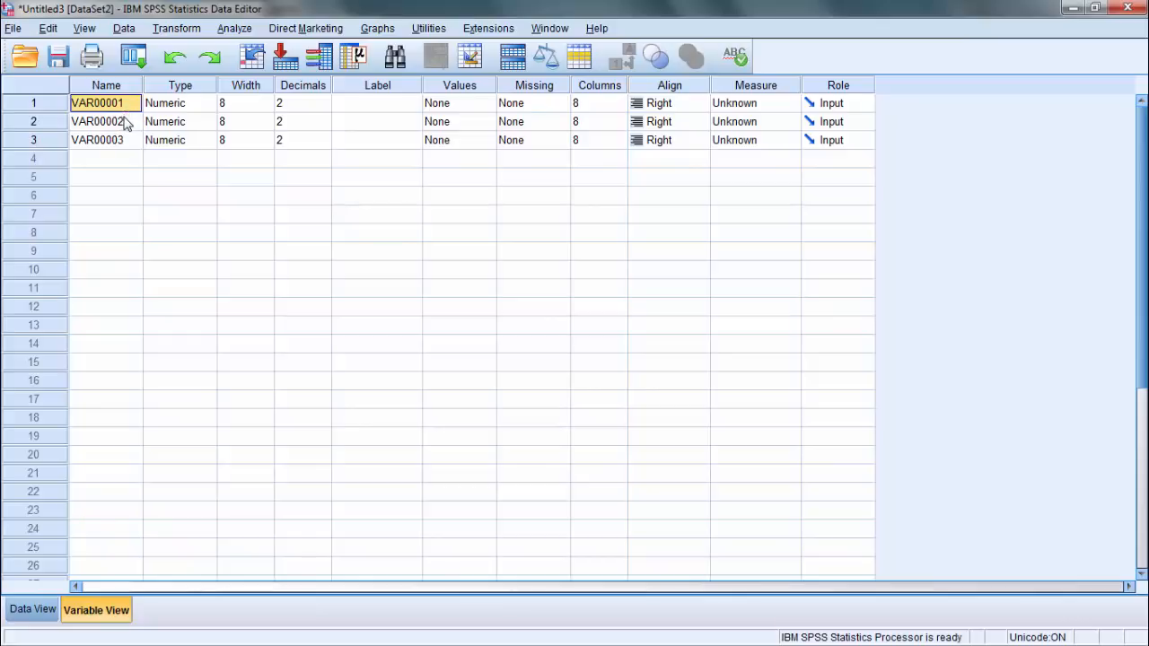
pyautogui.click(123, 142)
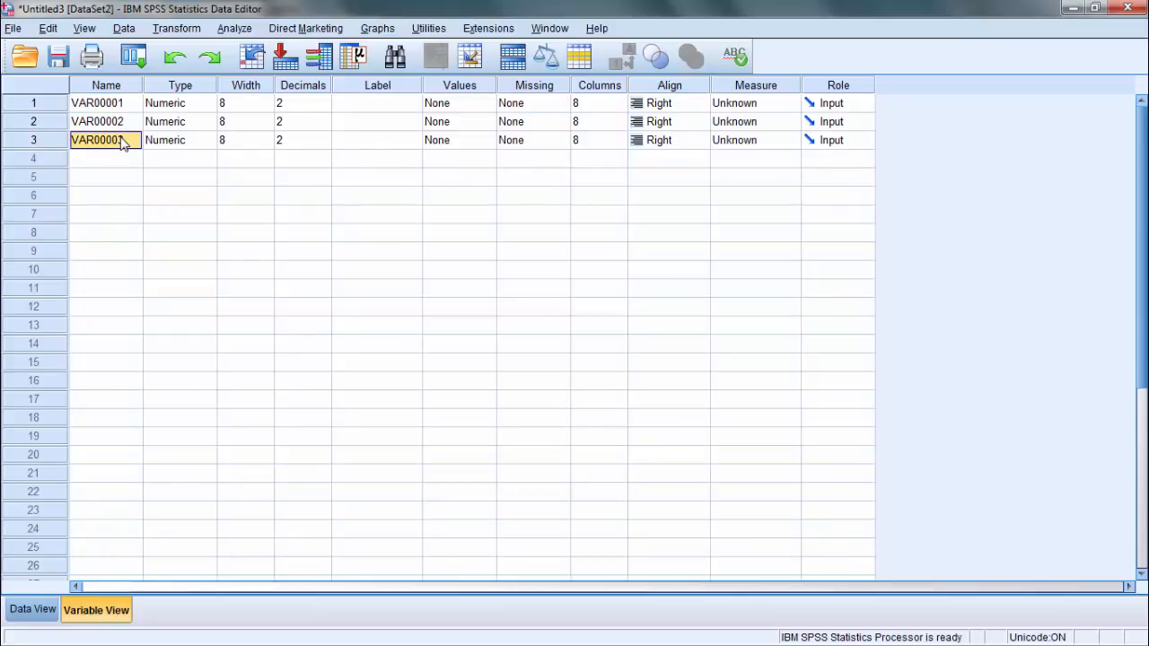
pyautogui.click(37, 106)
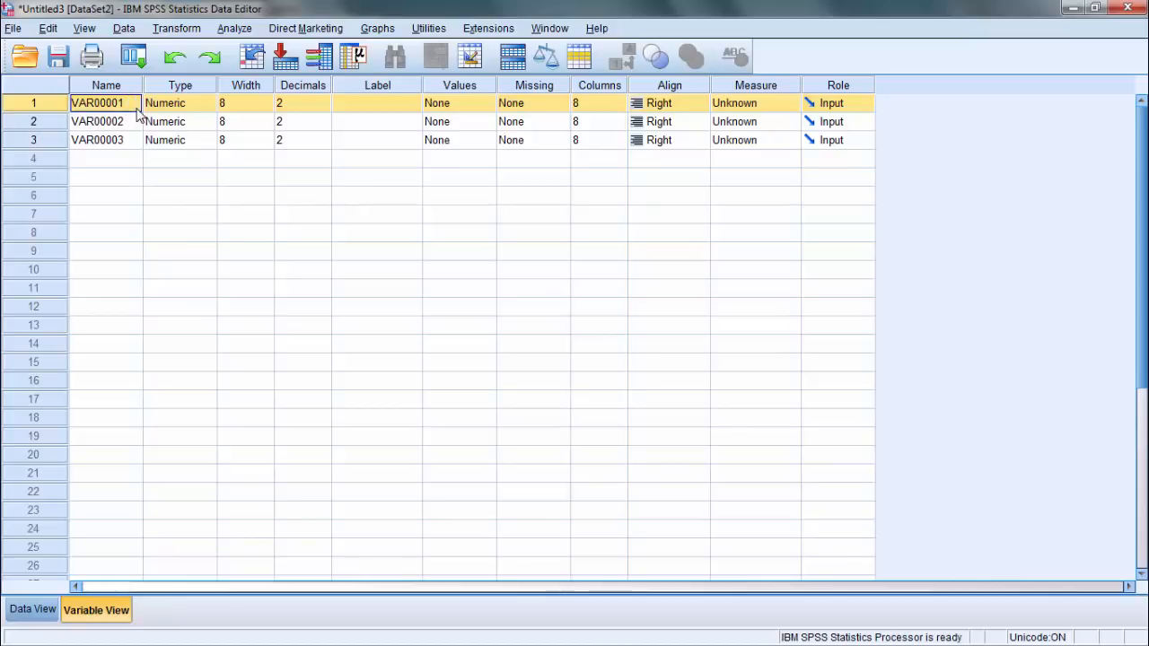
# - Change the variable type of VAR00001 to String
pyautogui.doubleClick(205, 104)
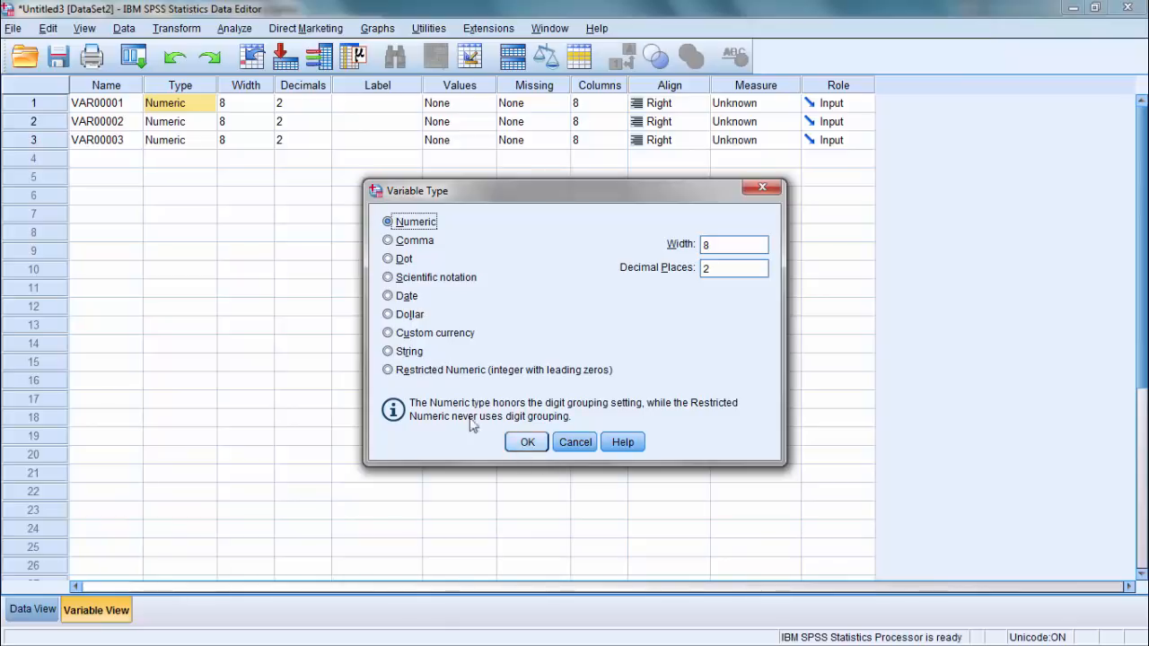
pyautogui.click(413, 351)
pyautogui.click(528, 442)
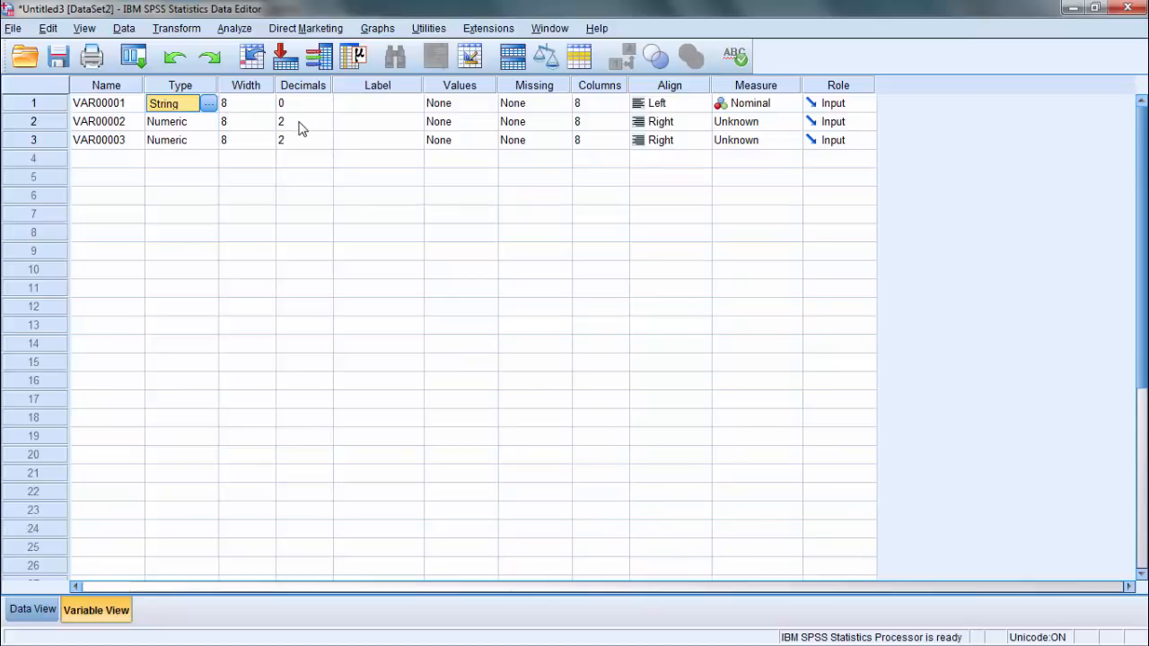
pyautogui.click(367, 114)
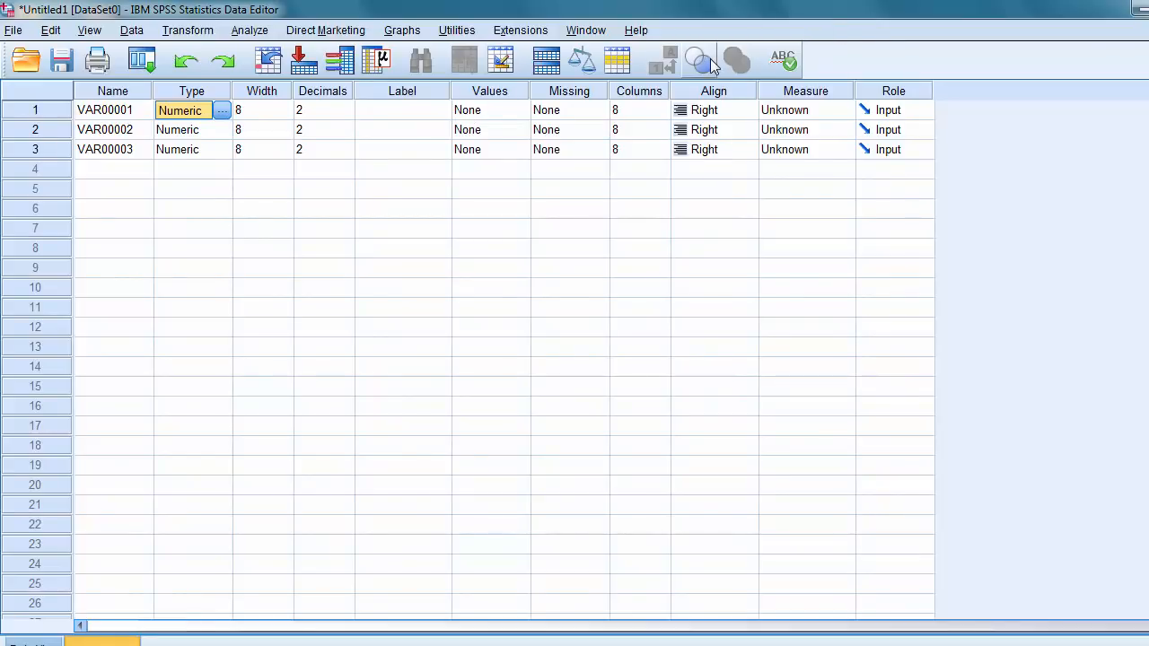
# - Save the dataset to the Desktop, replacing Spss traiing 1.sav, and close the output viewer without saving its contents
pyautogui.click(720, 97)
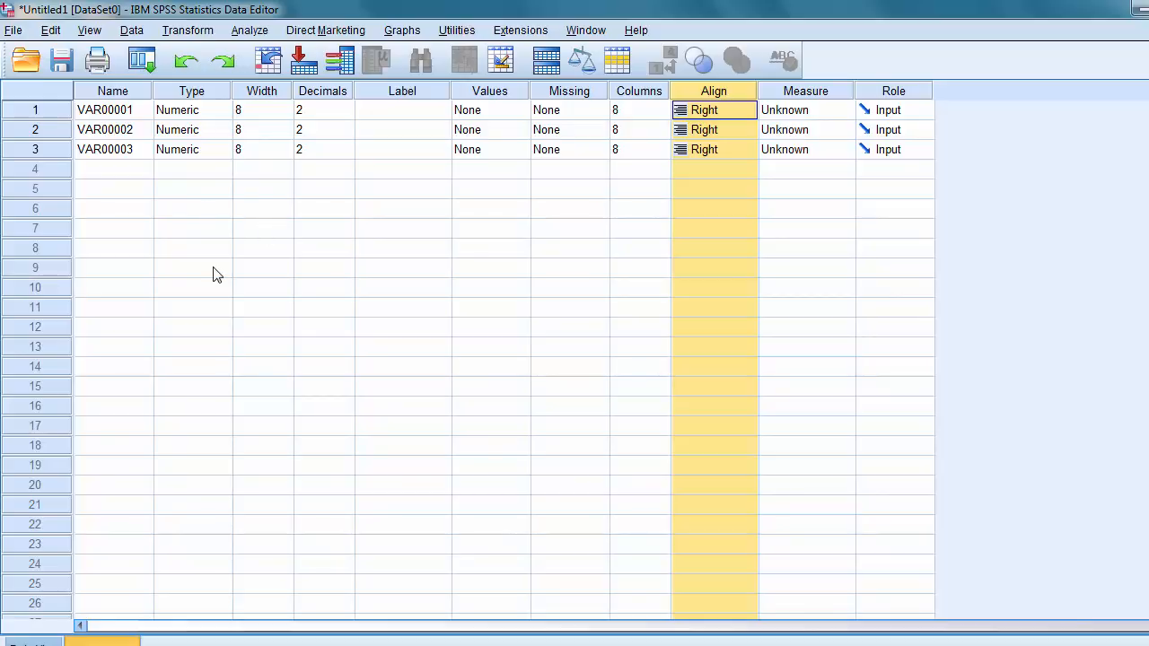
pyautogui.click(70, 72)
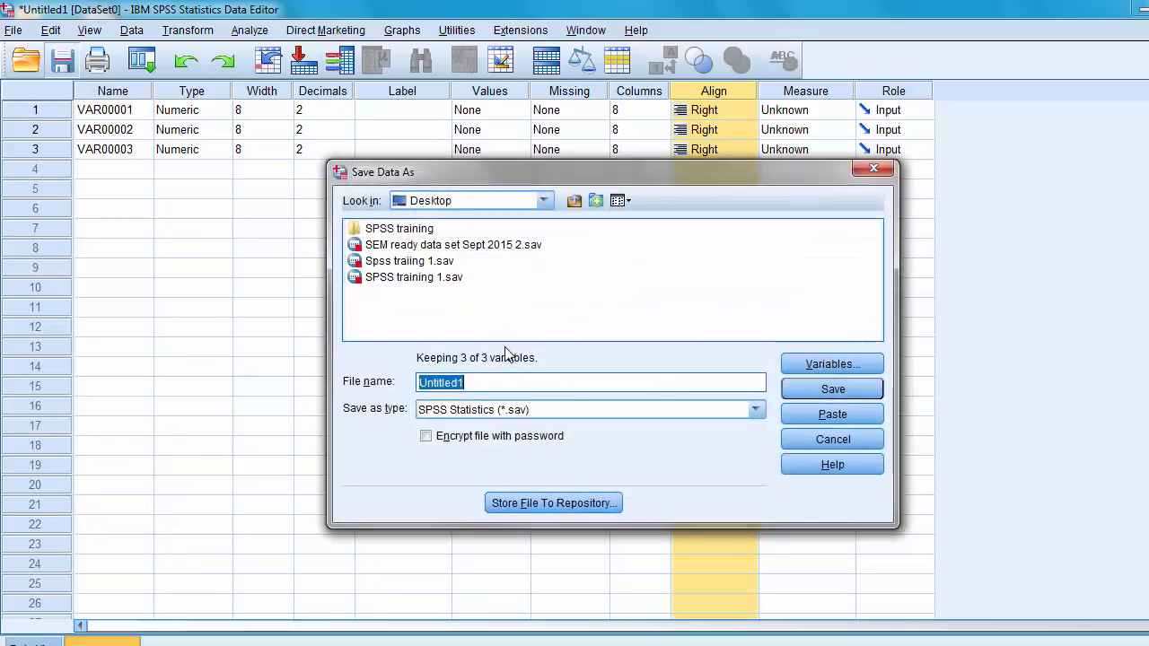
pyautogui.click(413, 261)
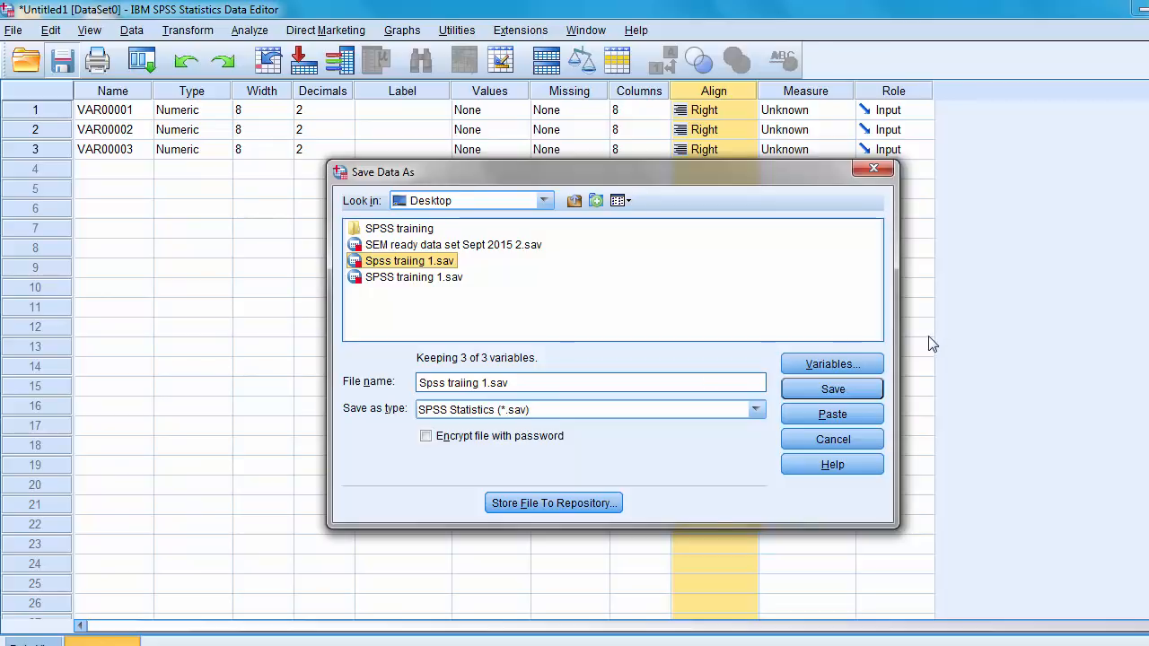
pyautogui.click(840, 395)
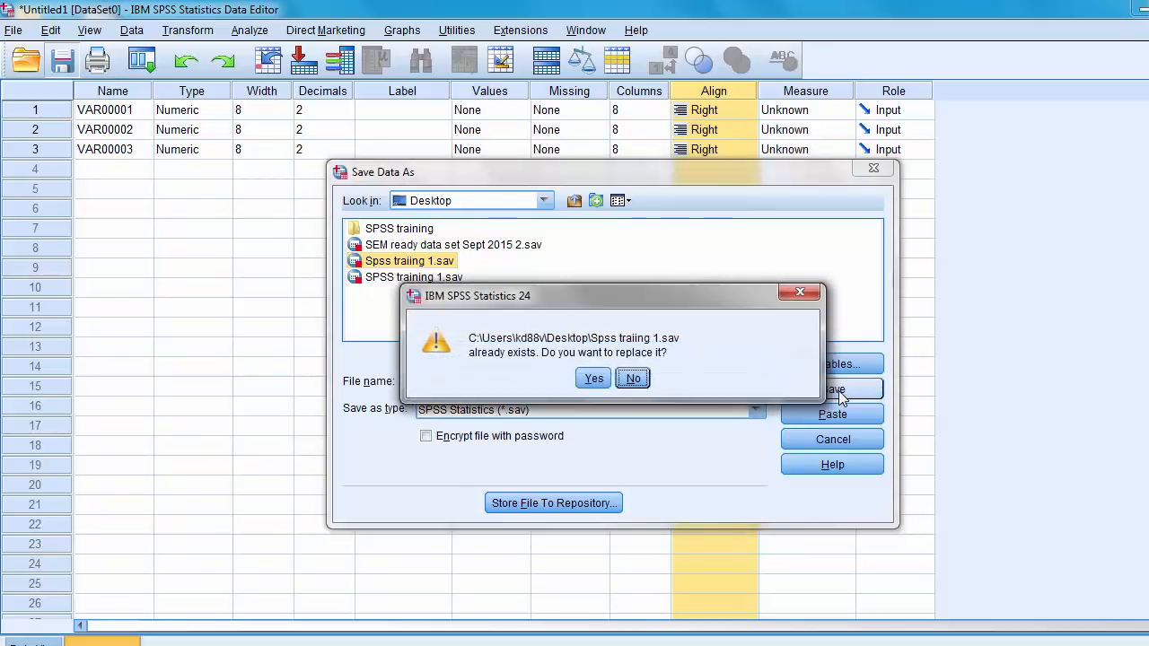
pyautogui.click(593, 378)
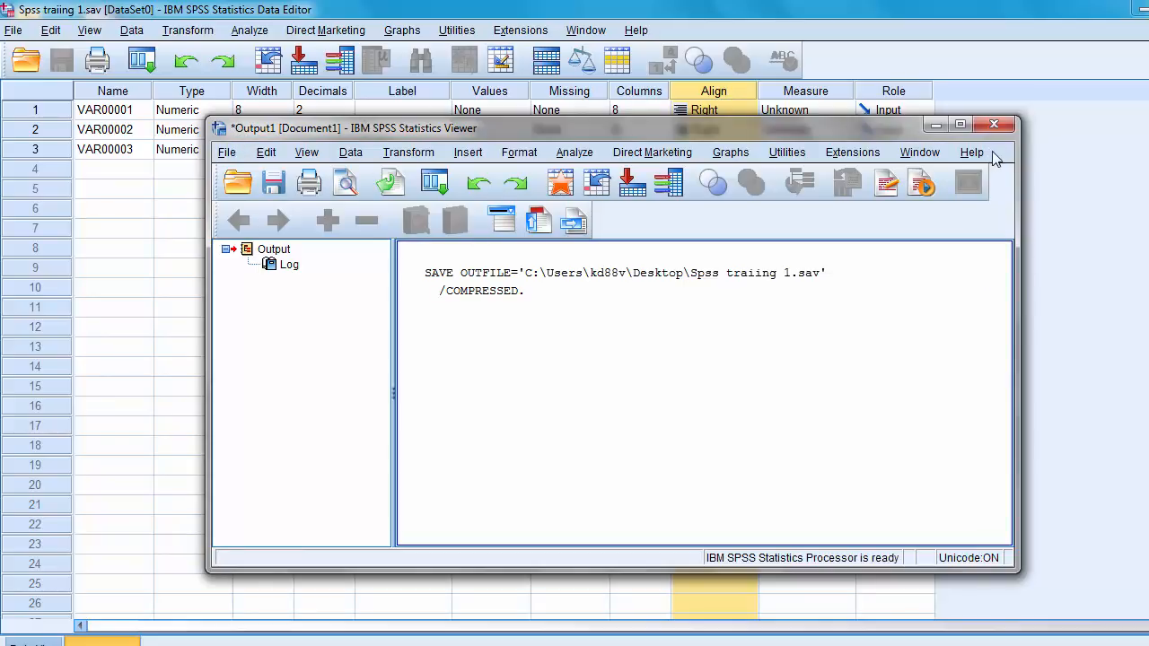
pyautogui.click(993, 124)
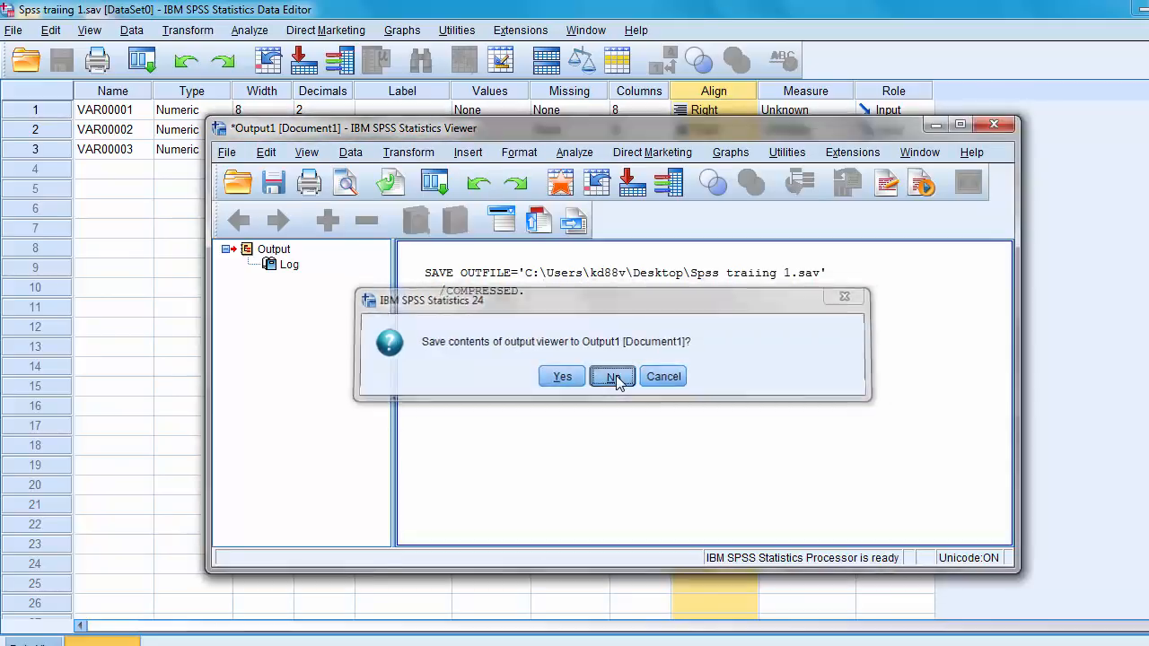
pyautogui.click(615, 378)
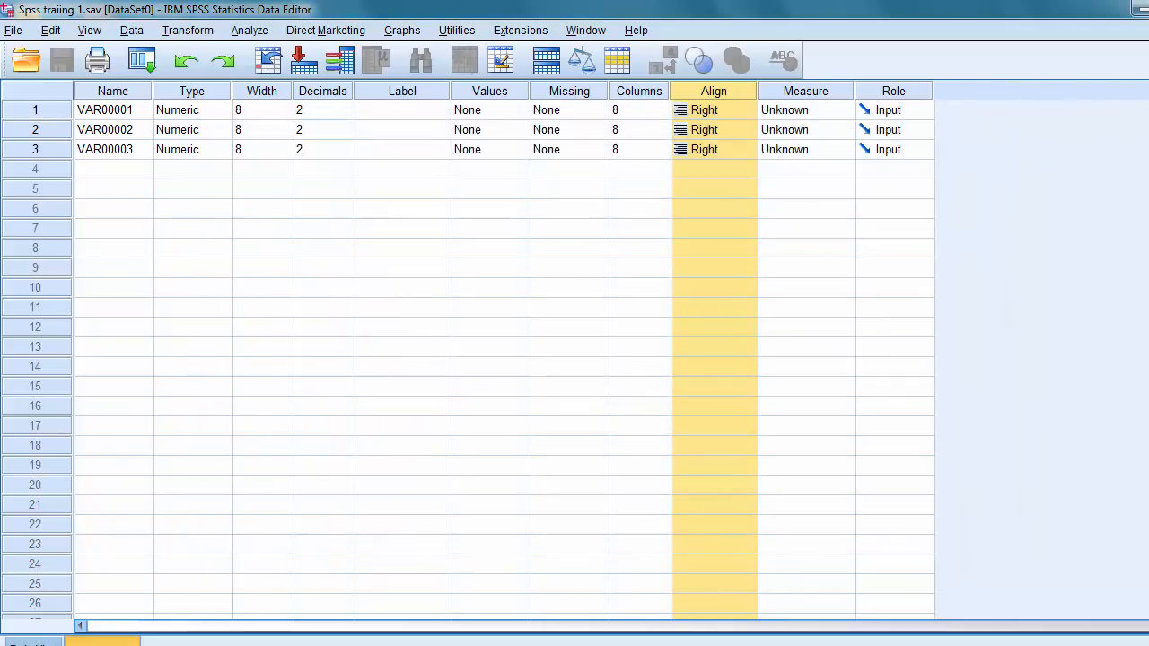